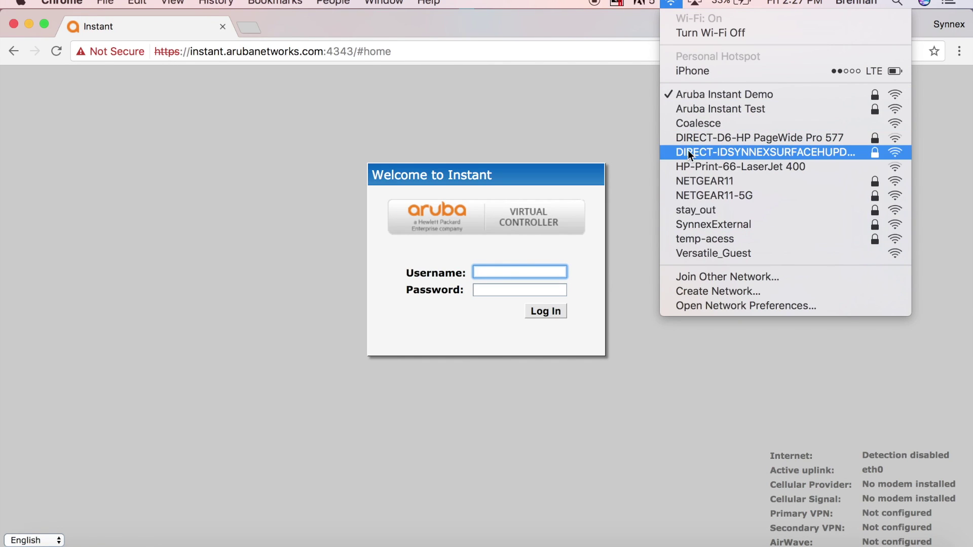
- Dismiss the Wi-Fi list and log in to the Virtual Controller with the administrator username and password
left_click(649, 135)
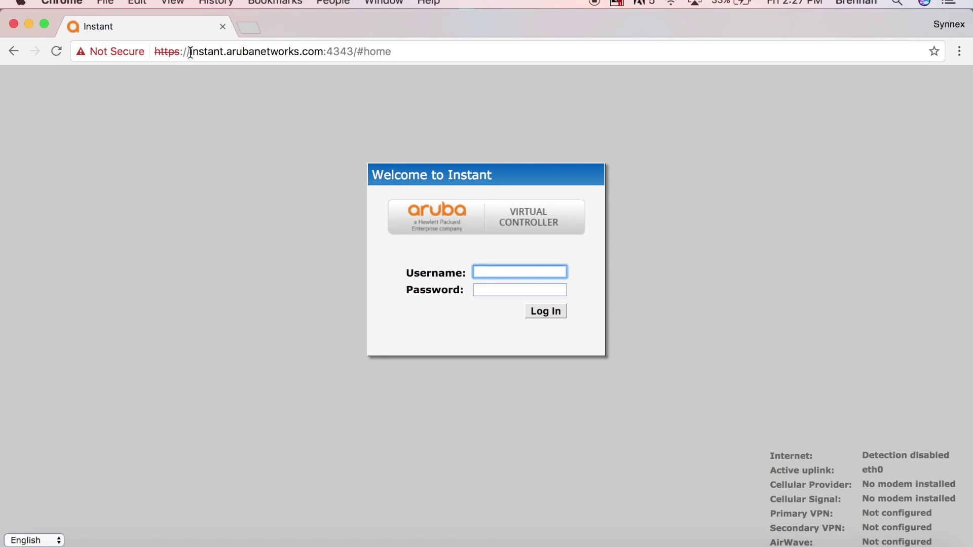
left_click_drag(190, 52, 324, 51)
left_click(301, 206)
left_click(505, 272)
type("admin")
key("Tab")
type("admin")
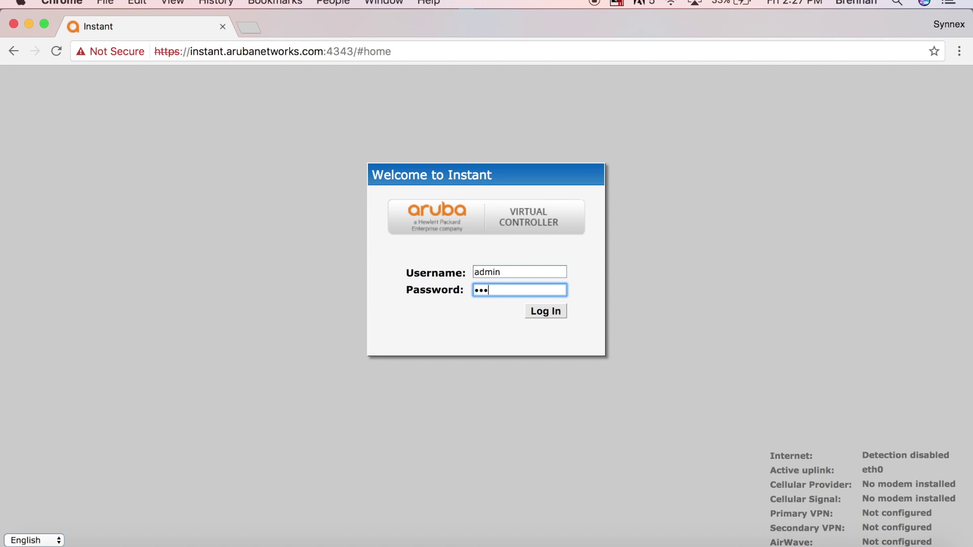
key("Return")
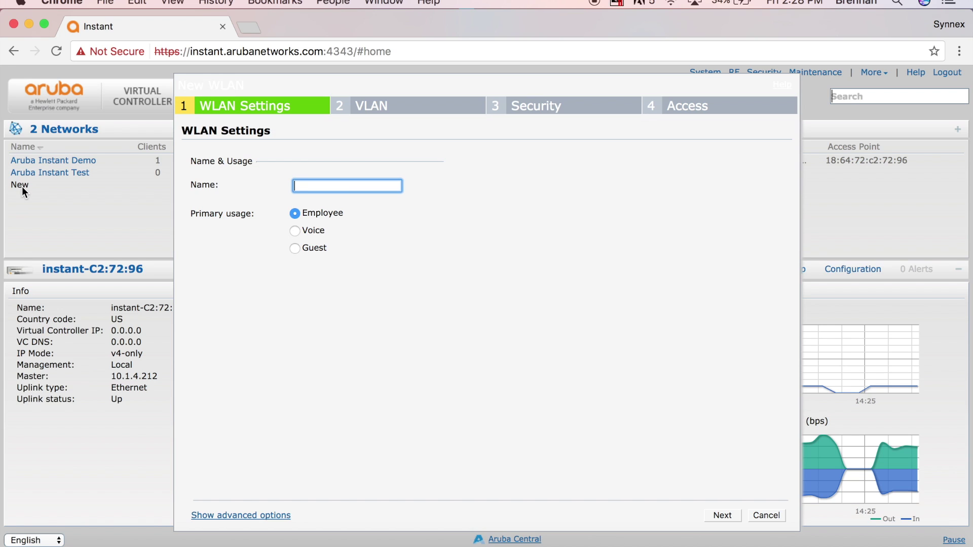
- Name the new Employee WLAN 'Instant Setup', review its advanced options, and advance past the VLAN step
type("In")
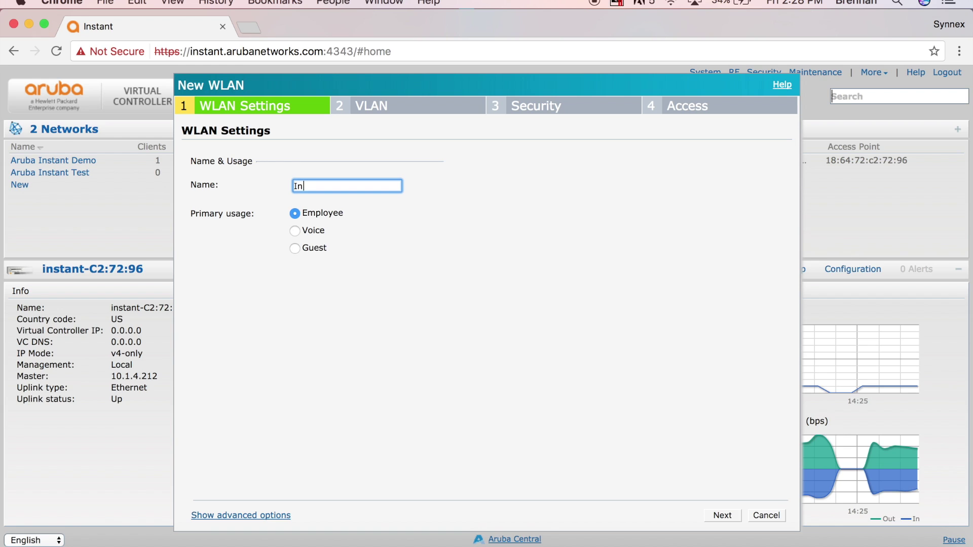
type("stant Setup")
left_click(276, 517)
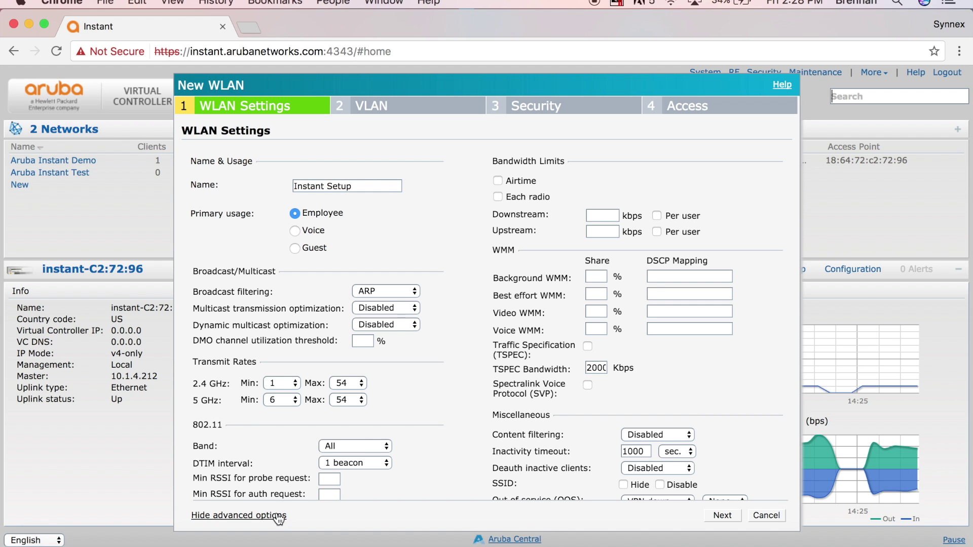
scroll(324, 416, "down", 3)
scroll(309, 442, "up", 3)
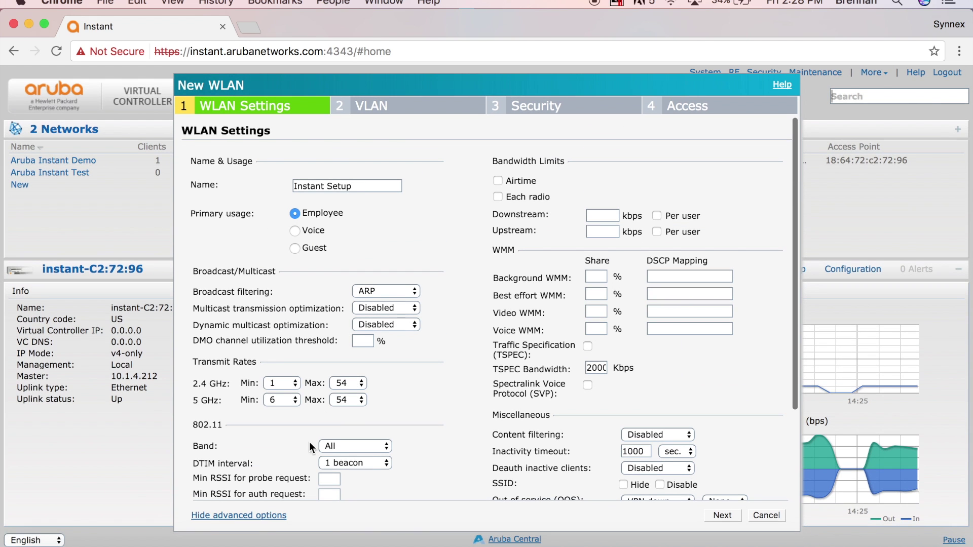
left_click(266, 512)
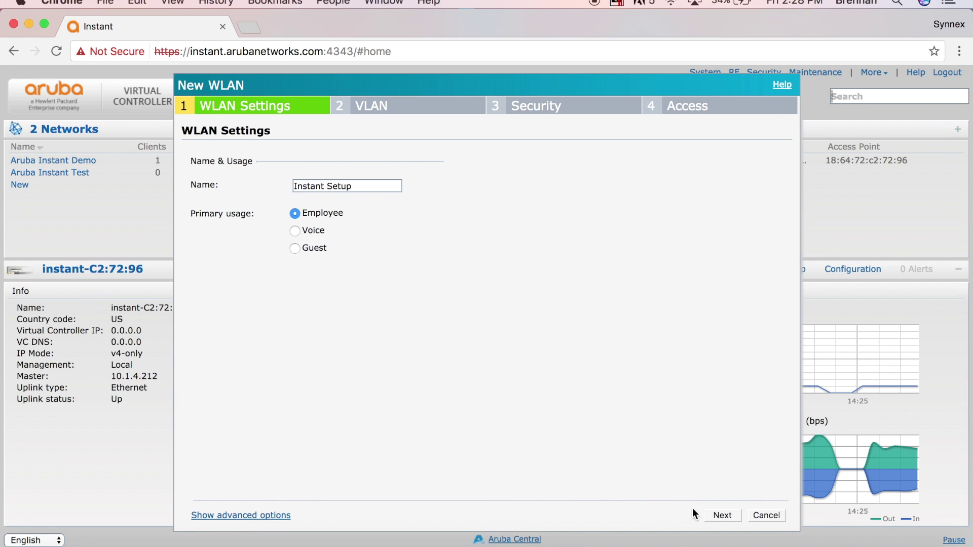
left_click(723, 514)
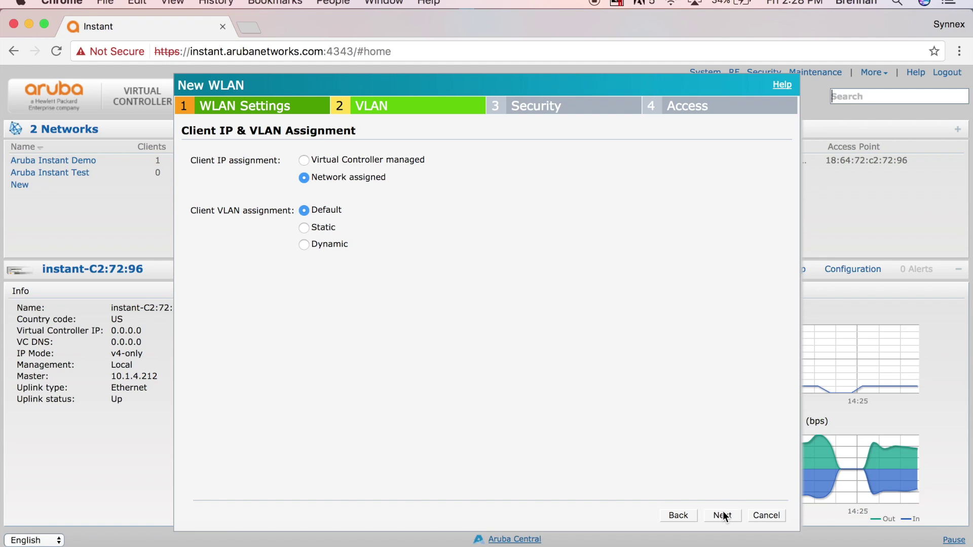
left_click(724, 516)
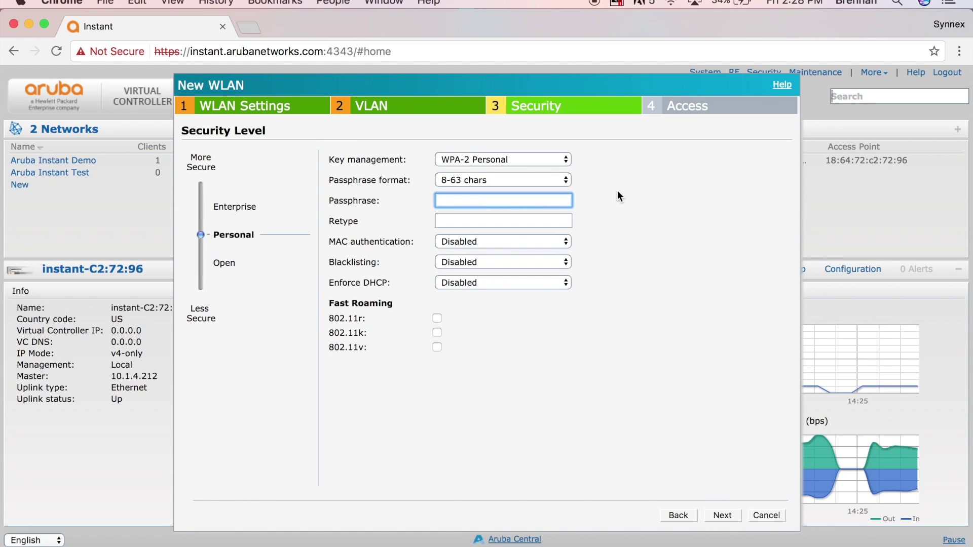
- Enter and confirm the WPA-2 Personal passphrase, keep Unrestricted access, and finish the Instant Setup WLAN
type("aruba123")
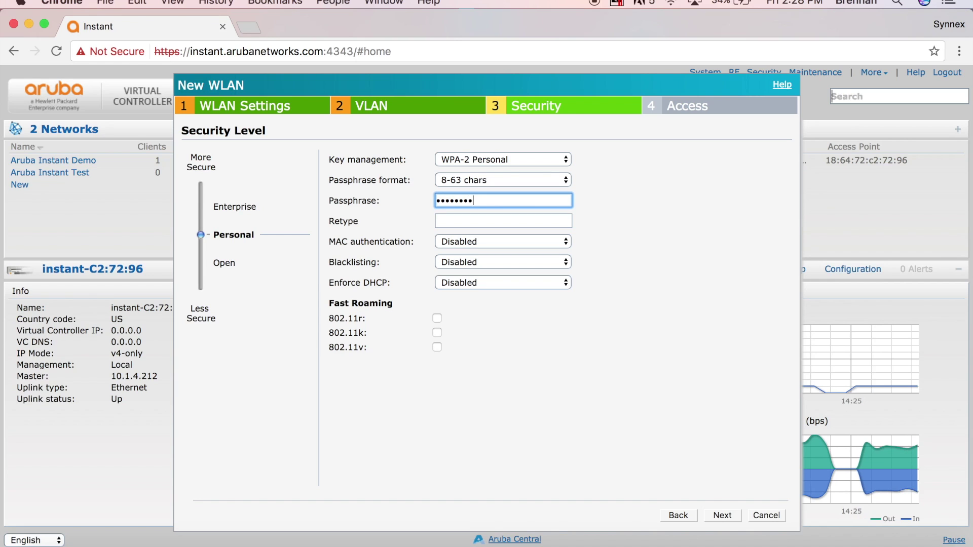
type("456")
key("Tab")
type("aruba12")
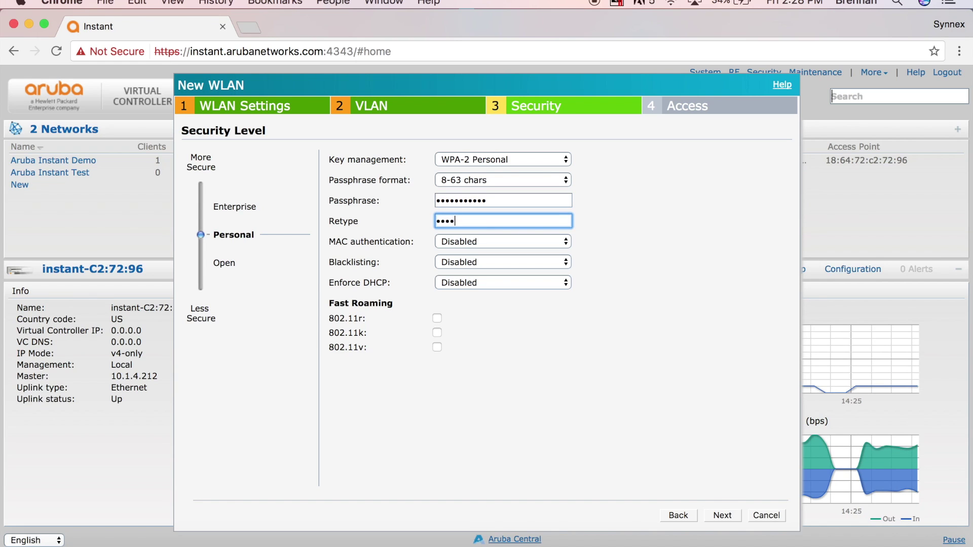
type("3456")
left_click(709, 283)
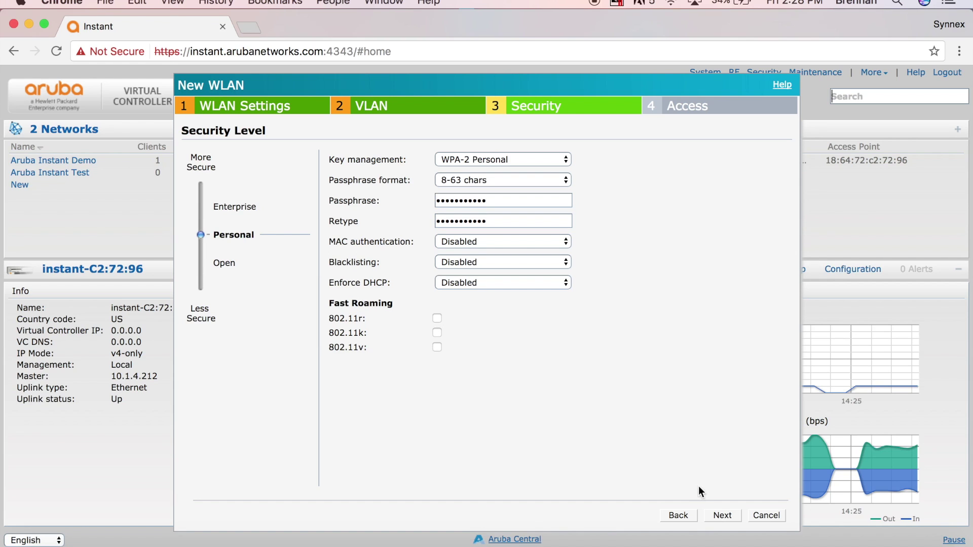
left_click(723, 515)
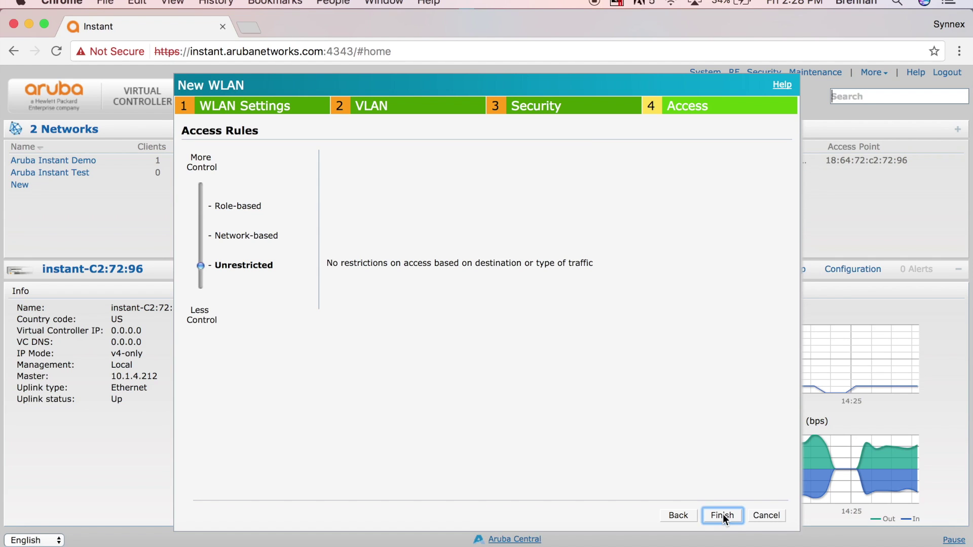
left_click(723, 515)
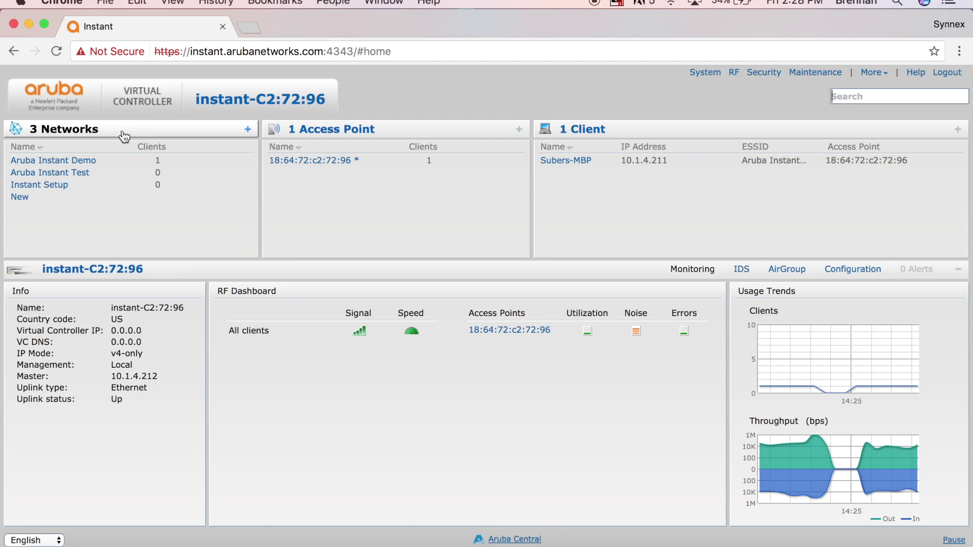
- Select the Instant Setup row in the Networks panel and open its edit dialog
left_click(90, 186)
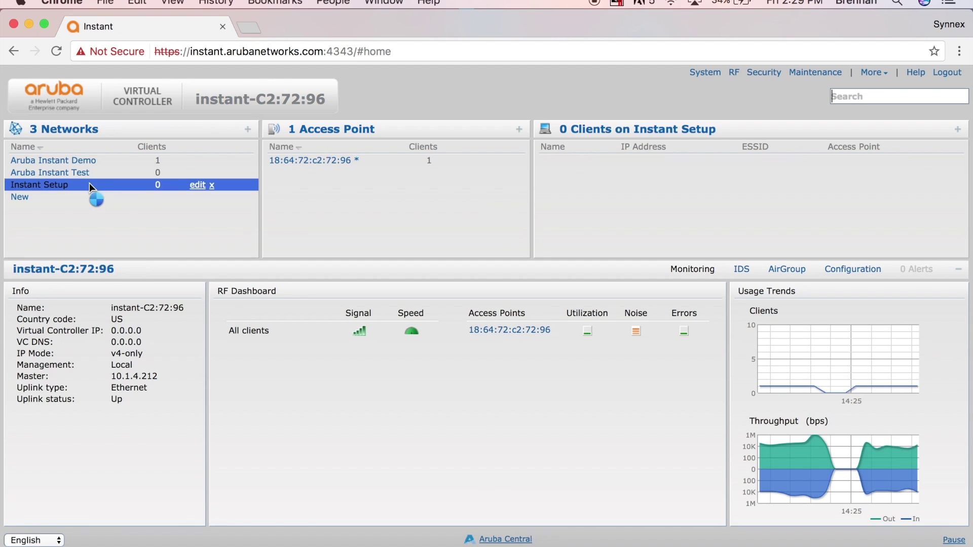
left_click(198, 186)
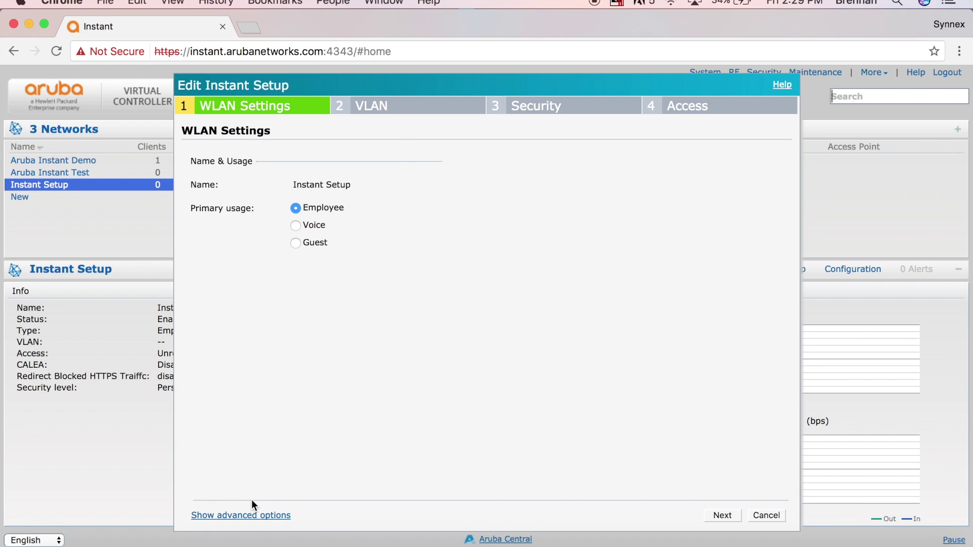
- Expand and scroll through Instant Setup's advanced options, then cancel the edit without changes
left_click(251, 515)
scroll(519, 357, "down", 5)
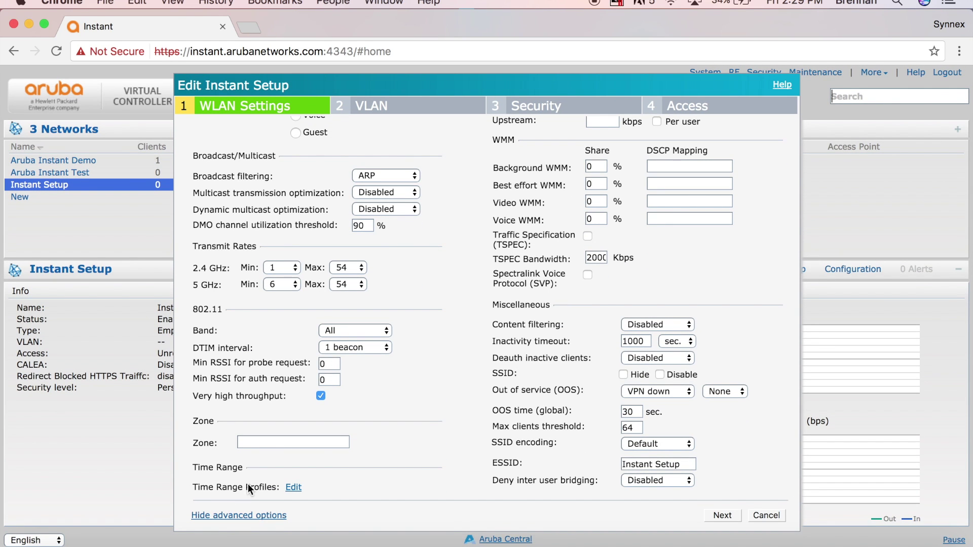
left_click(758, 516)
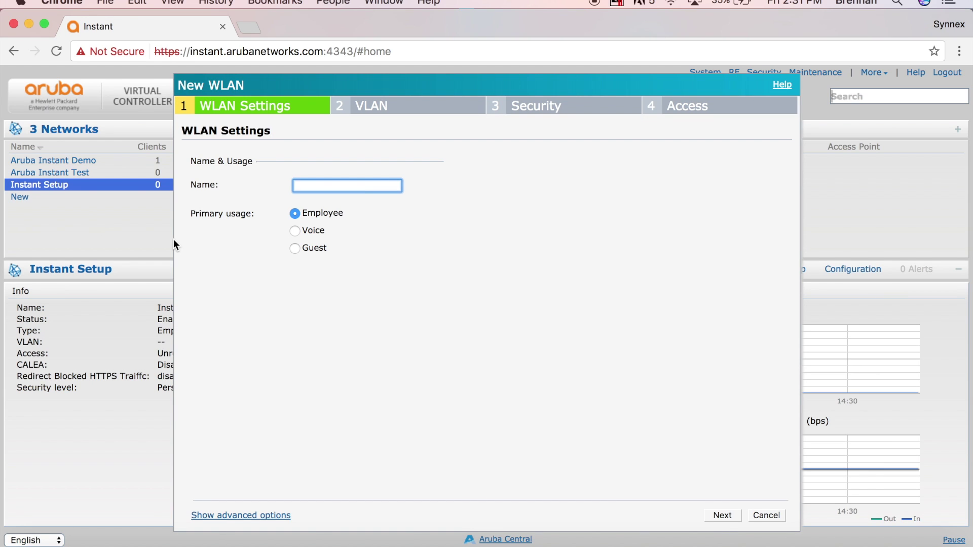
- Name the new WLAN 'Instant Guest', make it a Guest network, and advance to Security
type("Instant Guest")
left_click(297, 248)
left_click(724, 516)
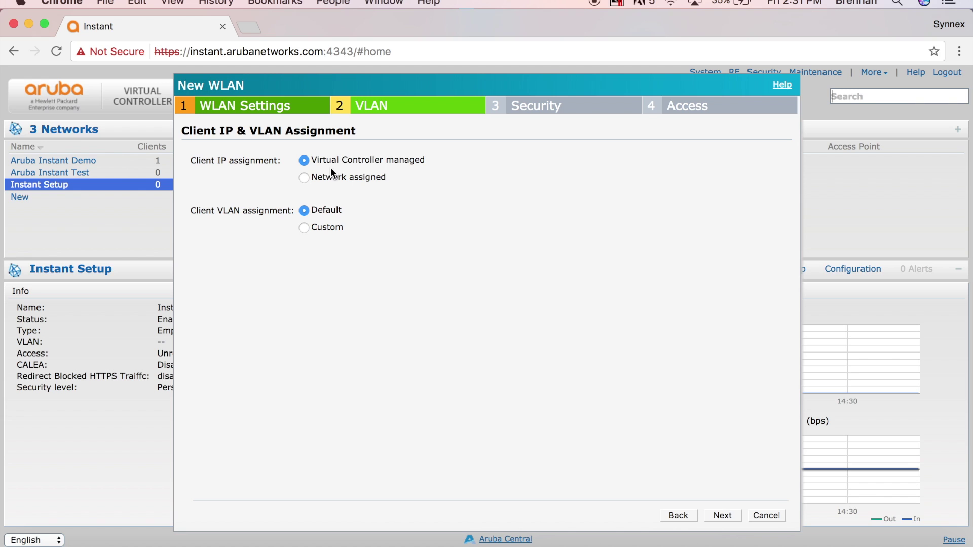
left_click(723, 515)
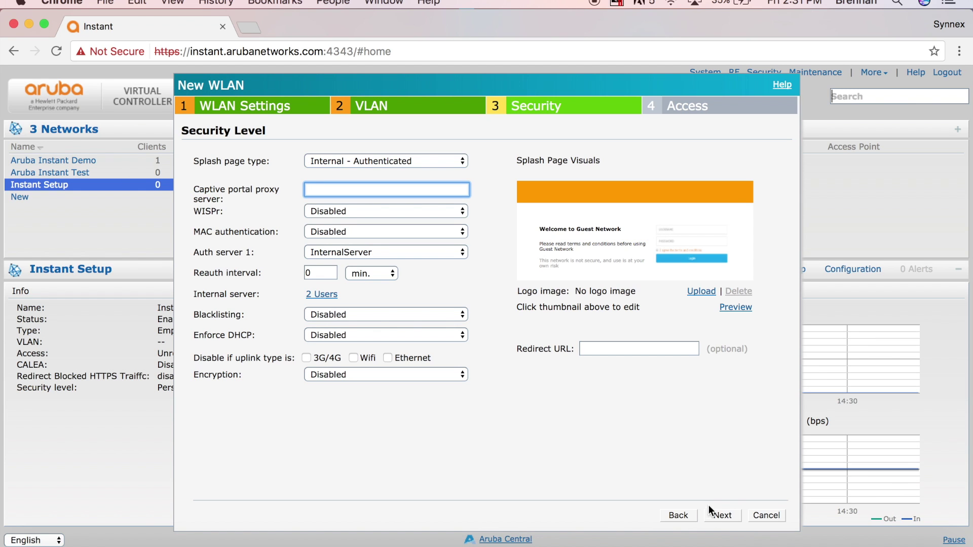
- Keep Internal - Authenticated as the splash page type with InternalServer as the authentication server
left_click(349, 157)
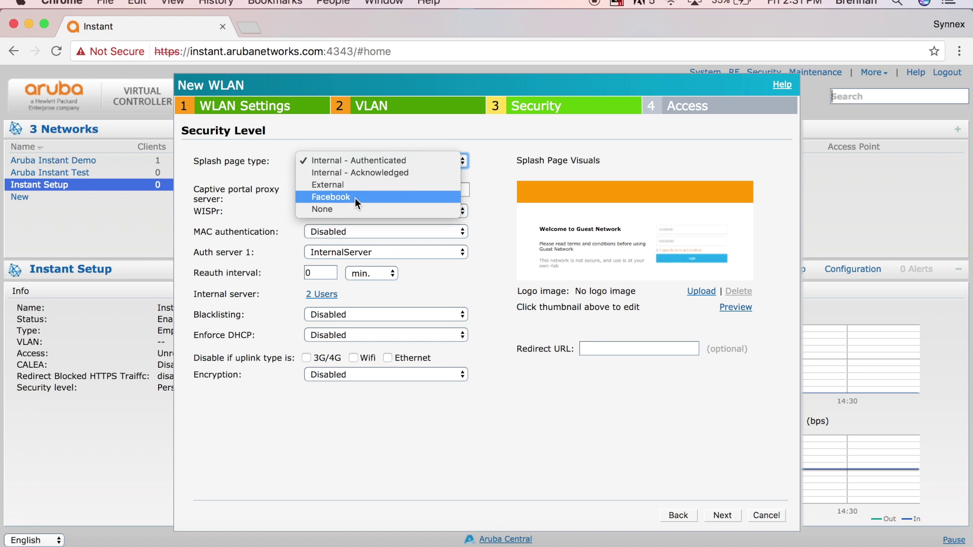
left_click(485, 212)
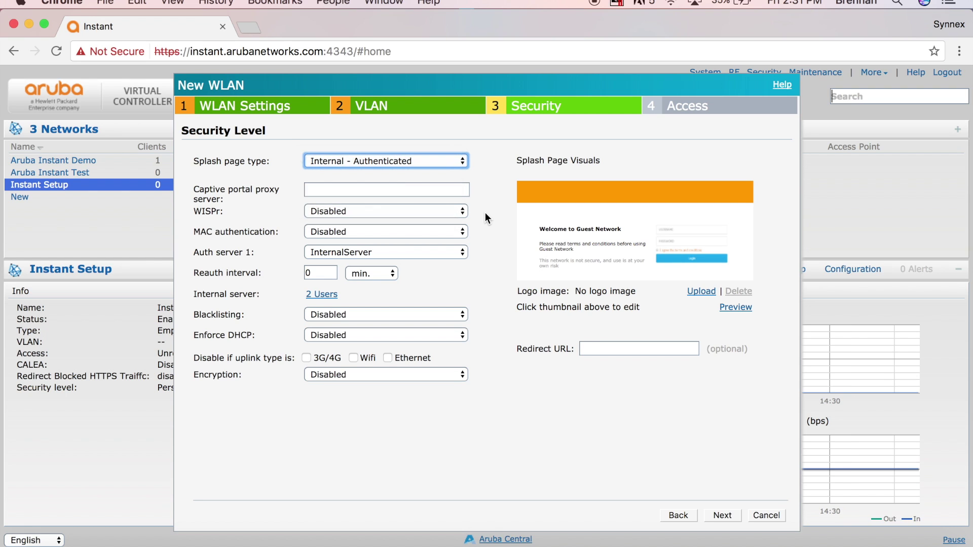
left_click(373, 249)
left_click(488, 278)
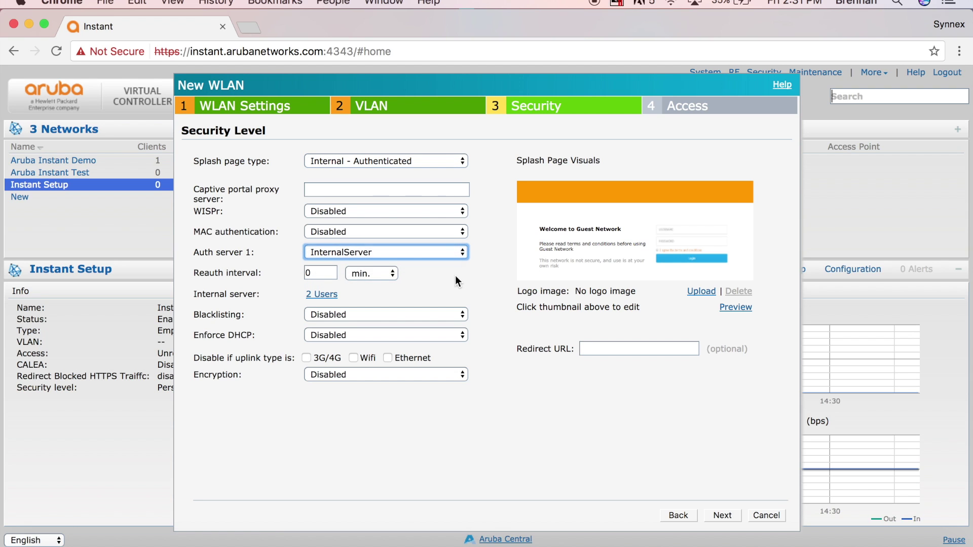
left_click(320, 294)
- Add a Guest-type user with a username and confirmed password to the internal server
left_click(624, 193)
type("Robert")
key("Tab")
type("•••••")
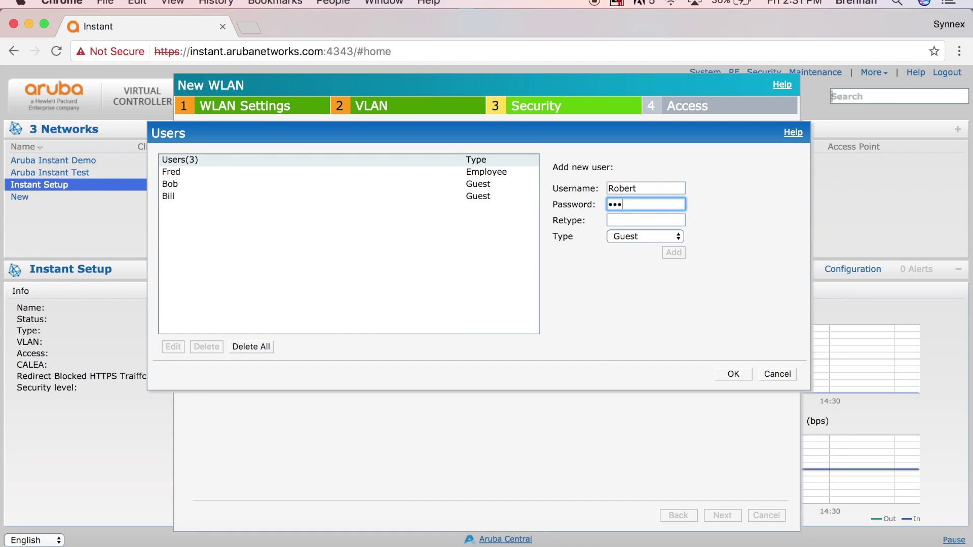
key("Tab")
type("•••••")
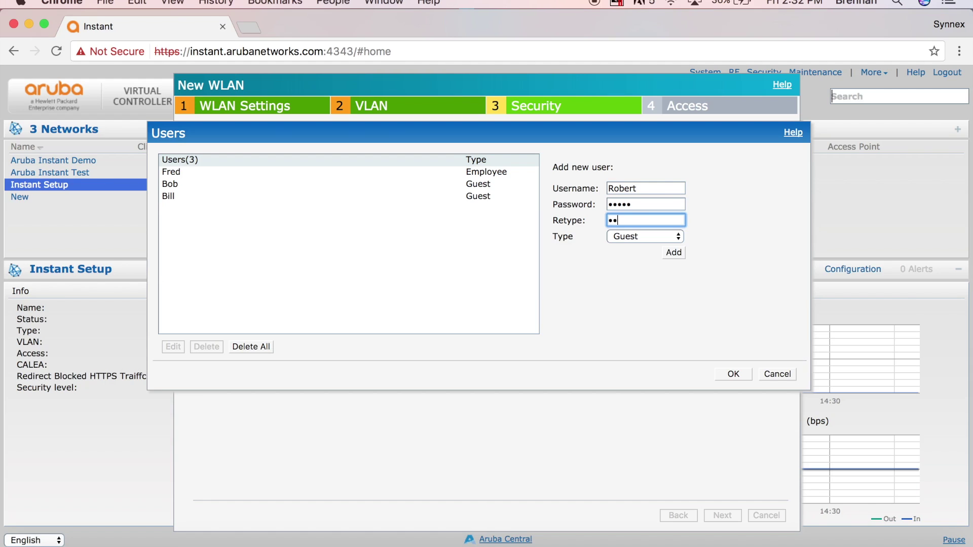
left_click(670, 257)
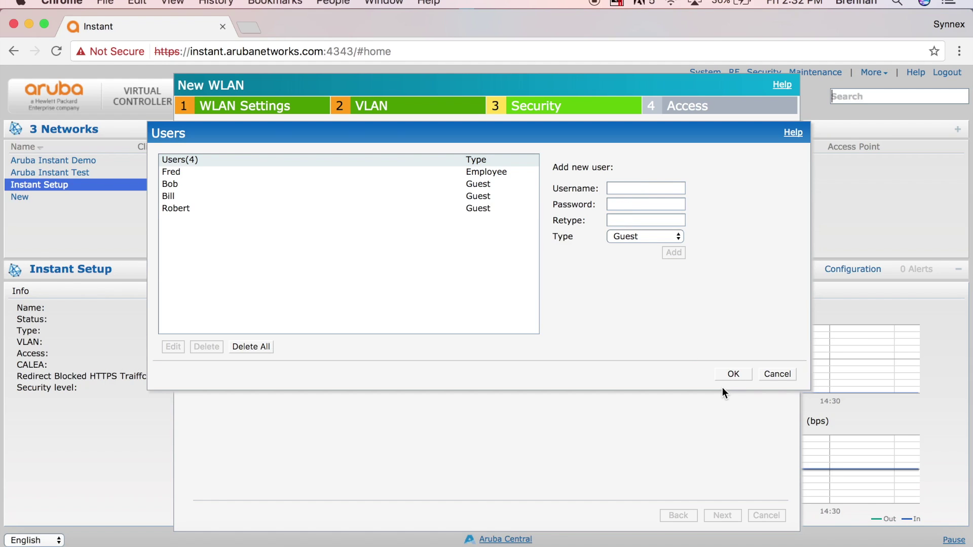
left_click(732, 374)
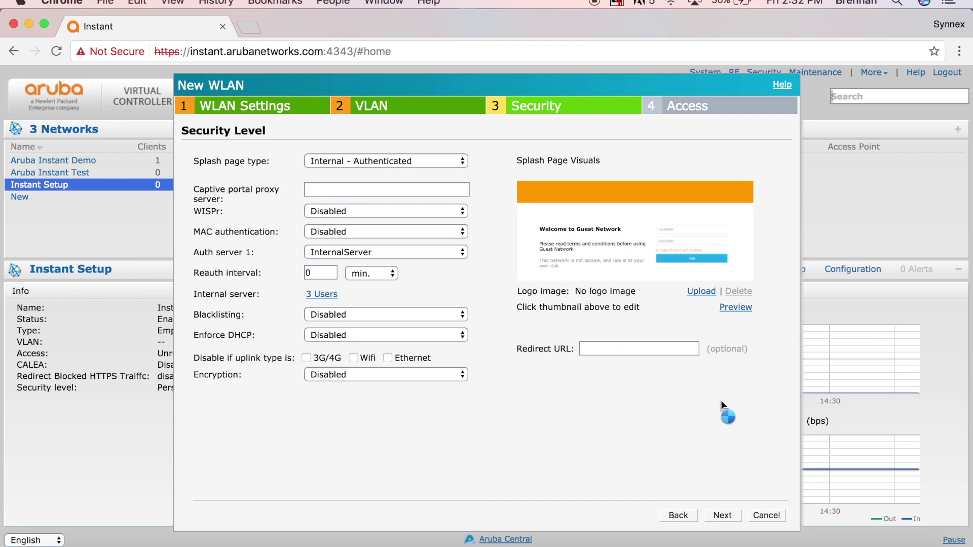
- Keep Unrestricted access, finish the Instant Guest WLAN, and check it in the Networks list
left_click(720, 516)
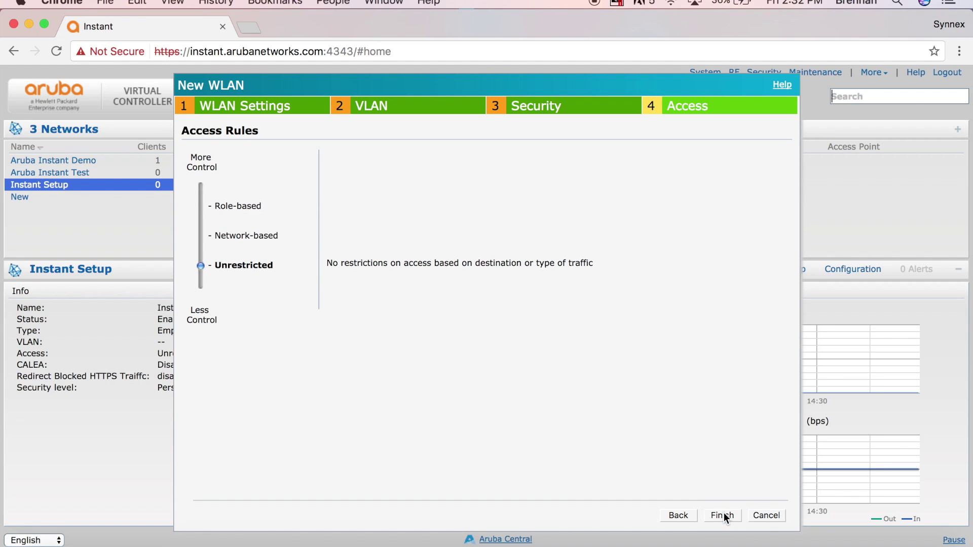
left_click(724, 512)
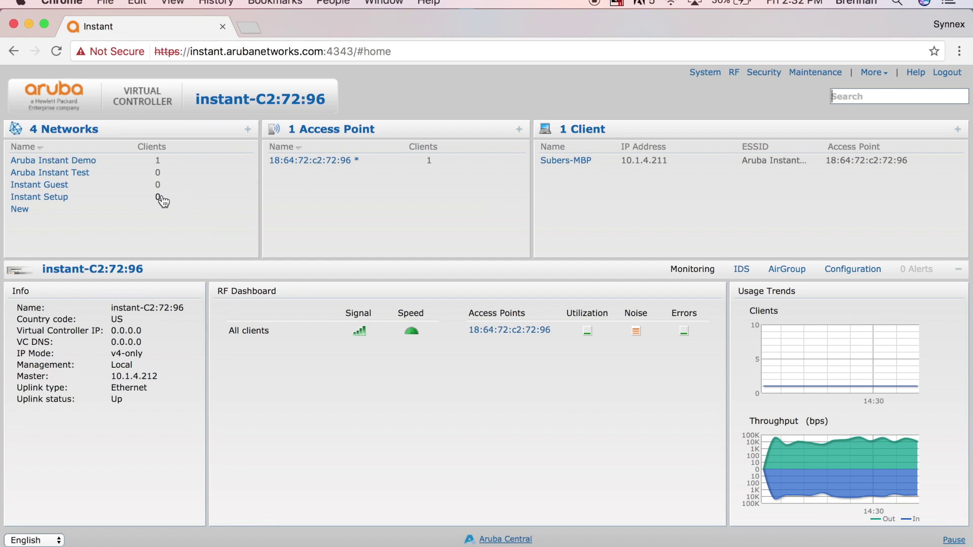
left_click(100, 201)
left_click(674, 4)
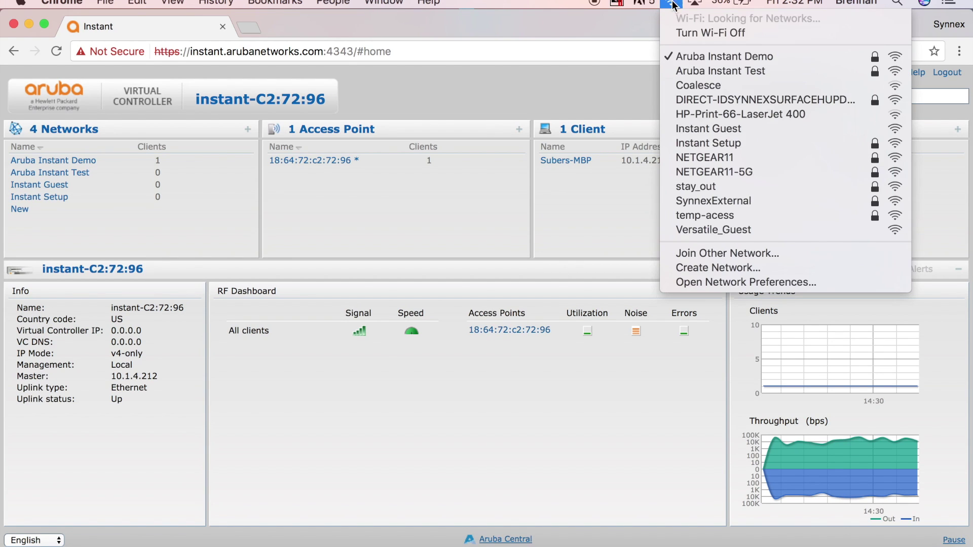
- Join the Instant Guest wireless network from the macOS Wi-Fi menu
left_click(712, 129)
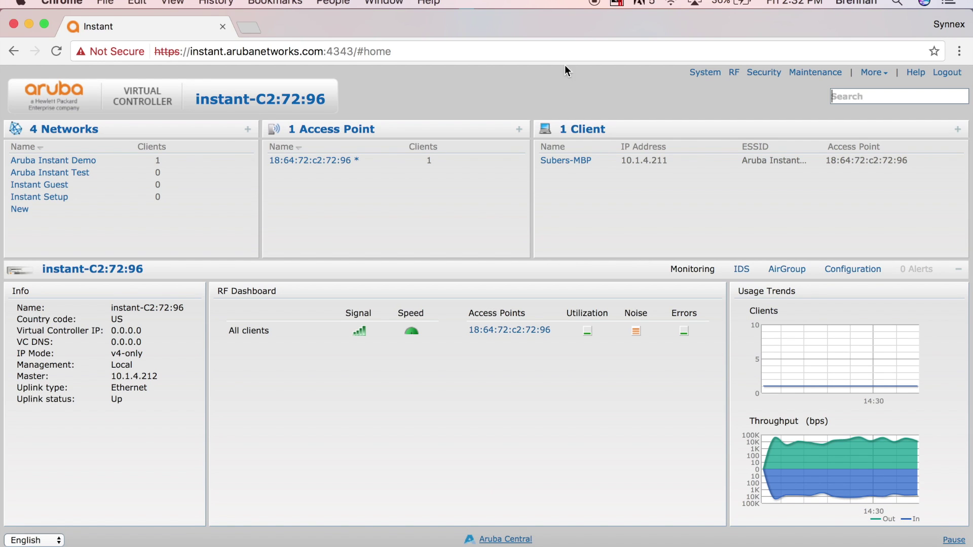
left_click(249, 28)
type("www")
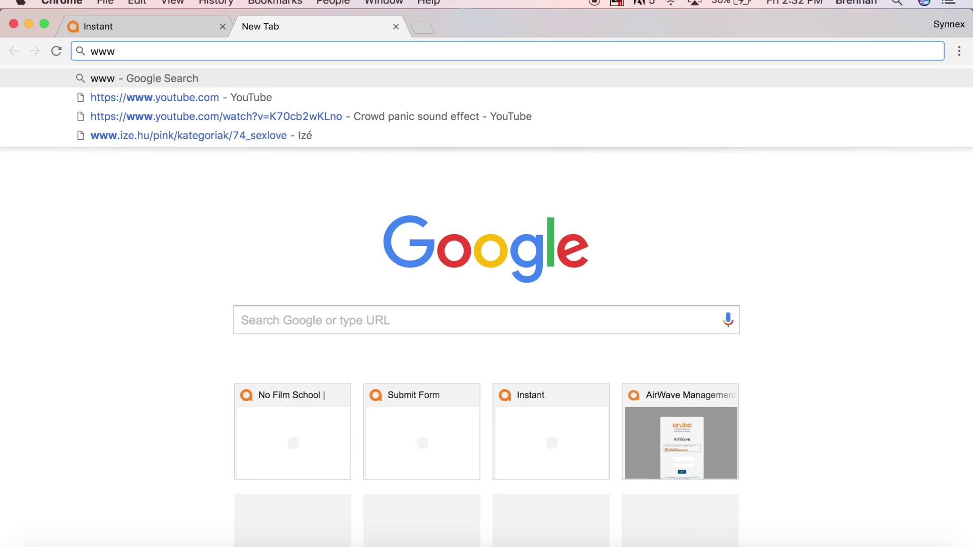
type(".arubanetworks.")
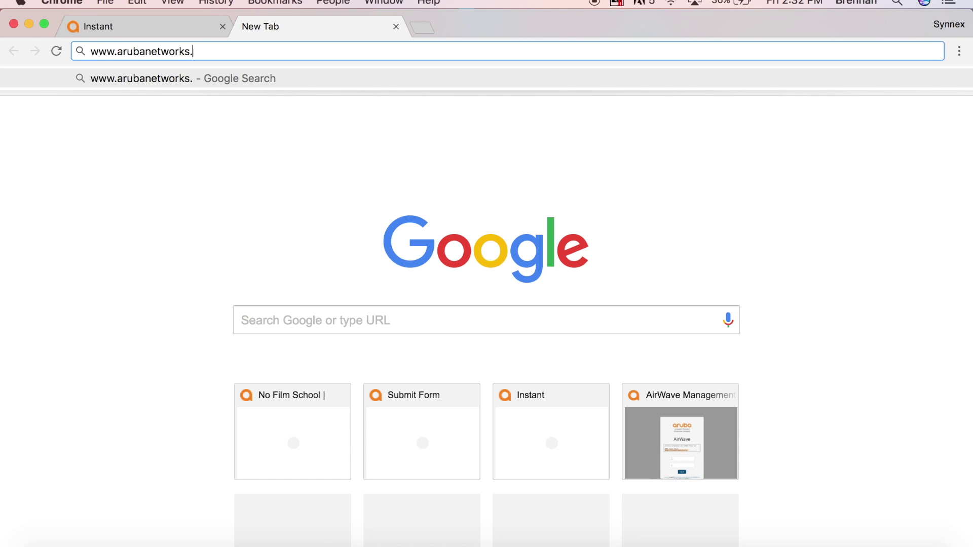
type("com")
key("Return")
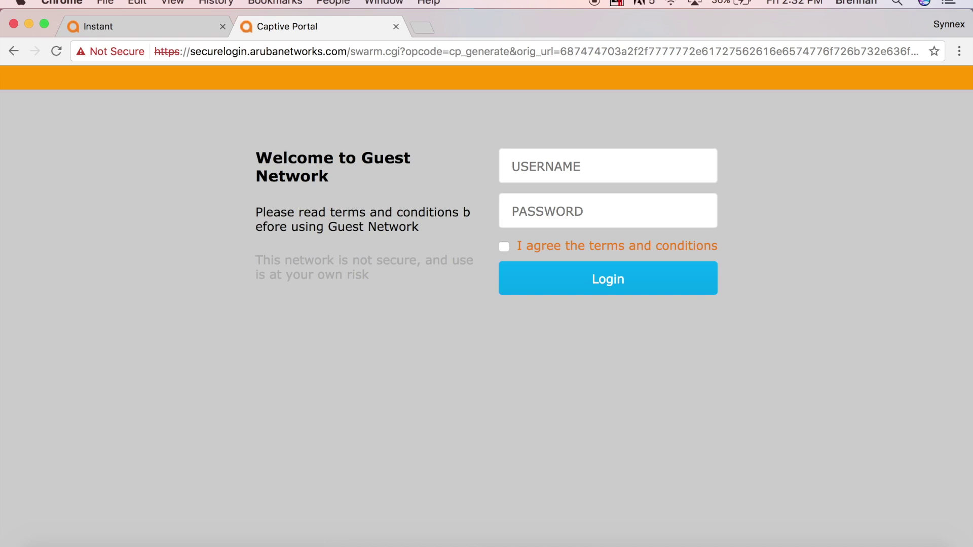
- Enter the new guest account's username and password on the captive portal login form
left_click(549, 163)
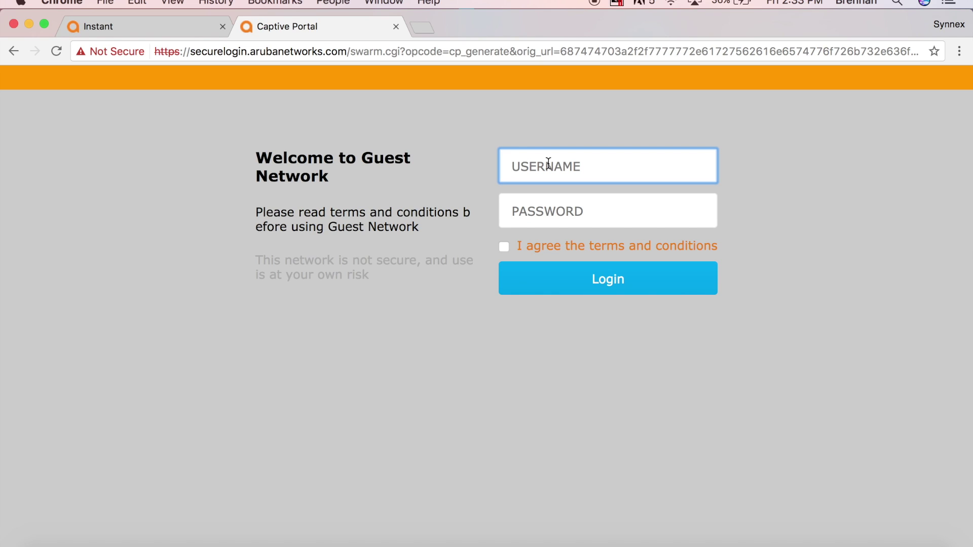
type("Robert")
key("Tab")
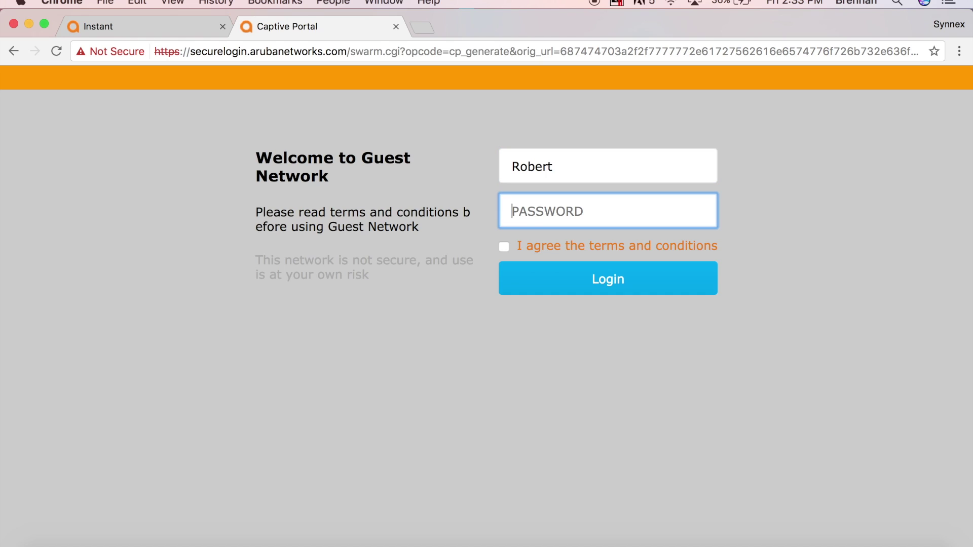
type("•••••")
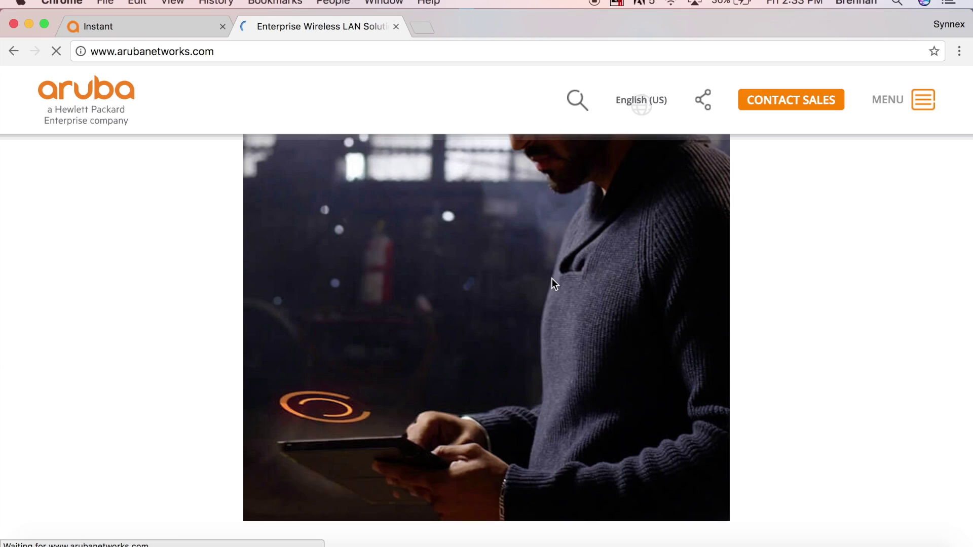
scroll(552, 278, "down", 8)
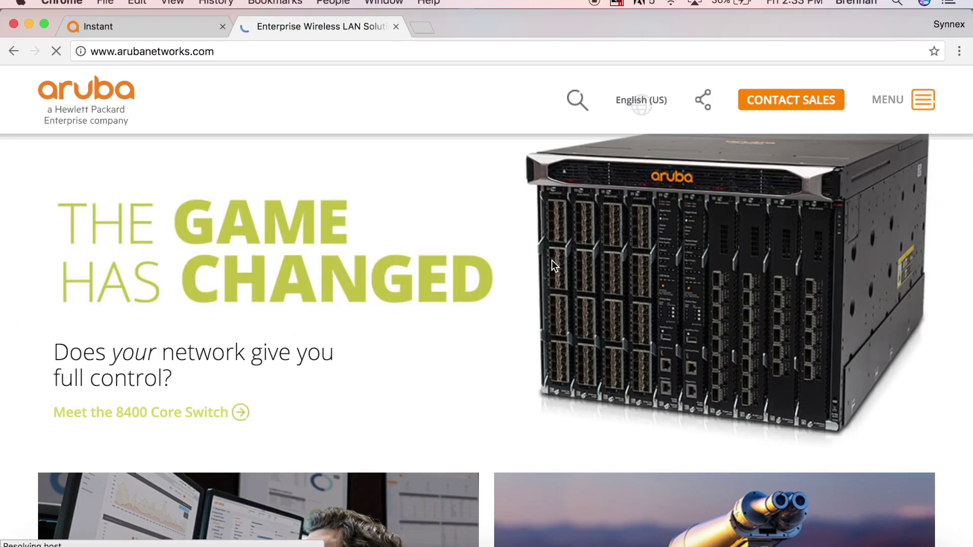